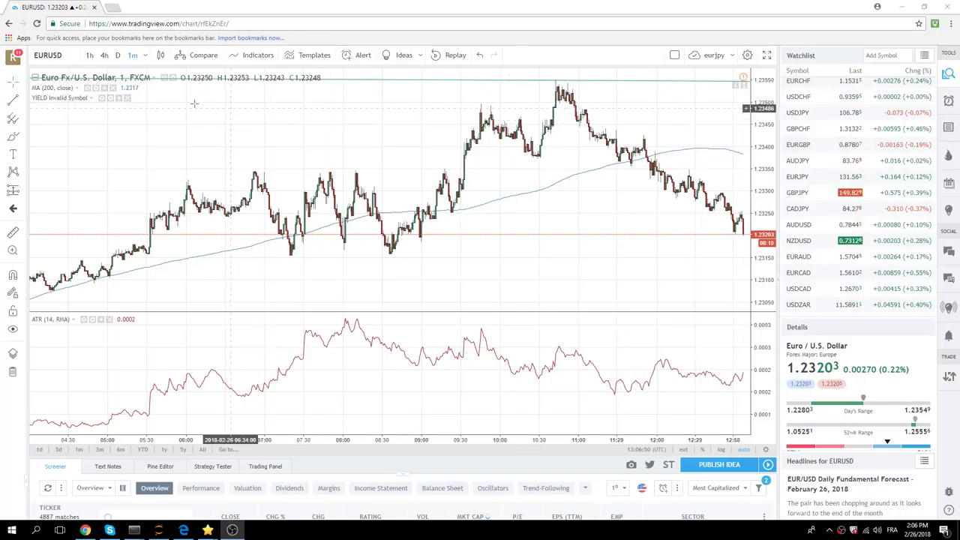
Show EURUSD on 1-hour candles, zoomed in on recent highs around 1.2353.
left_click(89, 55)
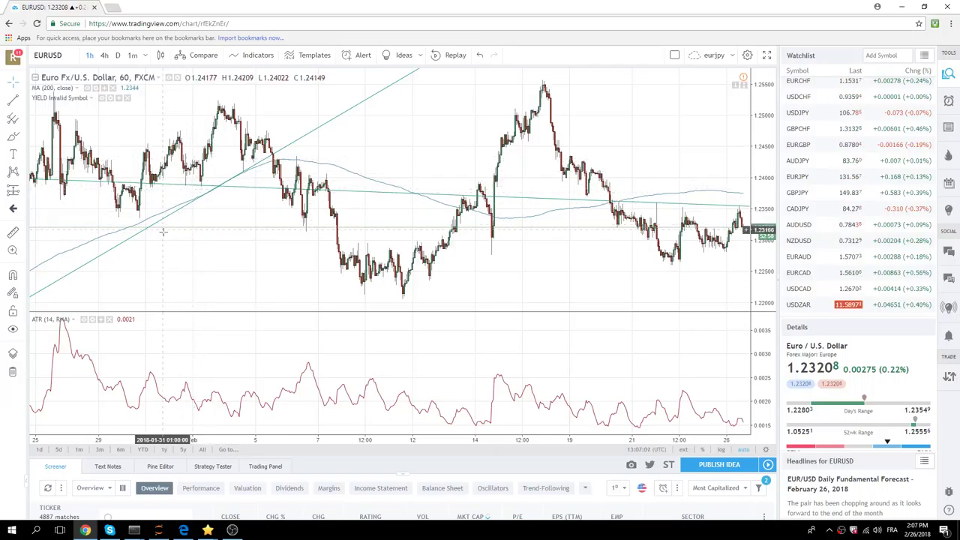
scroll(163, 232, "up", 1)
scroll(187, 226, "up", 1)
scroll(214, 221, "up", 1)
scroll(239, 215, "up", 2)
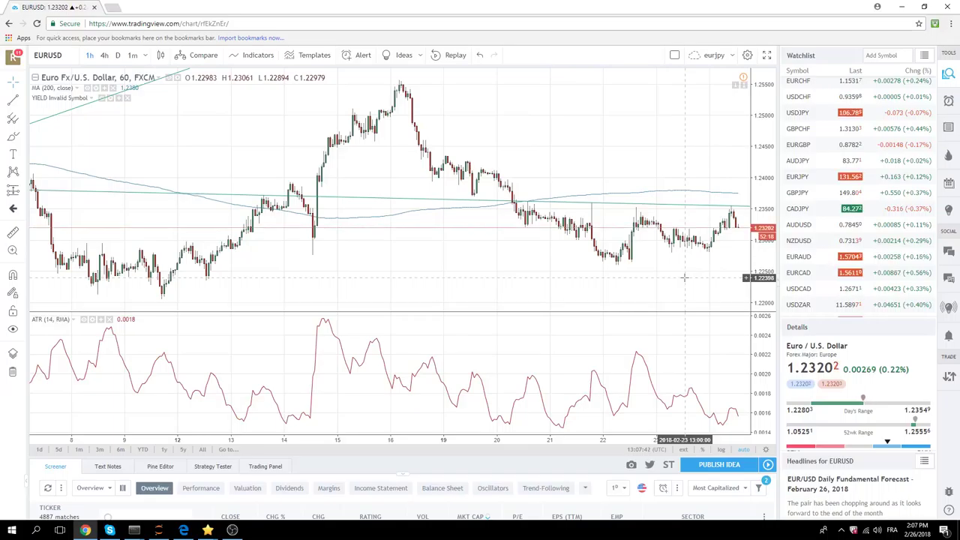
Load ES1! S&P 500 E-mini futures from the watchlist, zoomed out to January's rally.
scroll(881, 245, "up", 3)
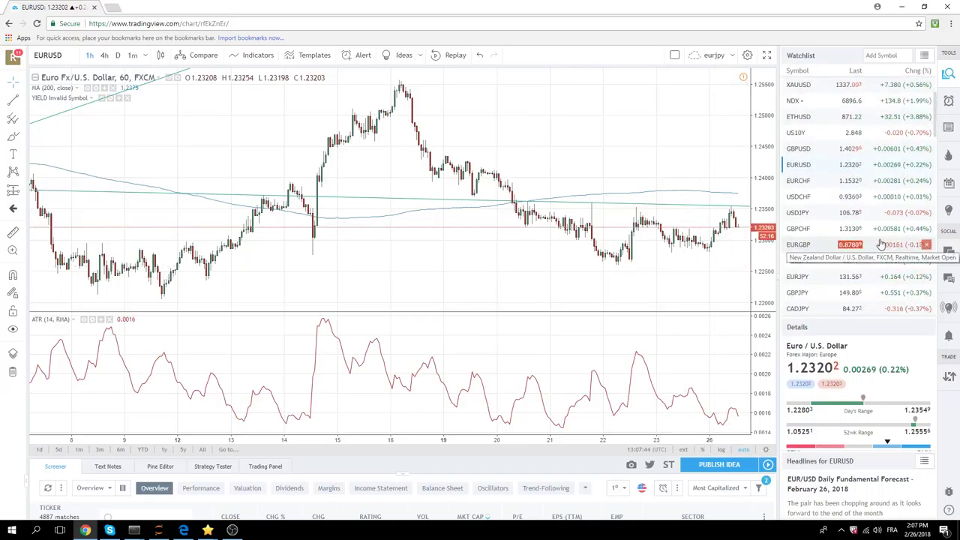
scroll(847, 210, "up", 3)
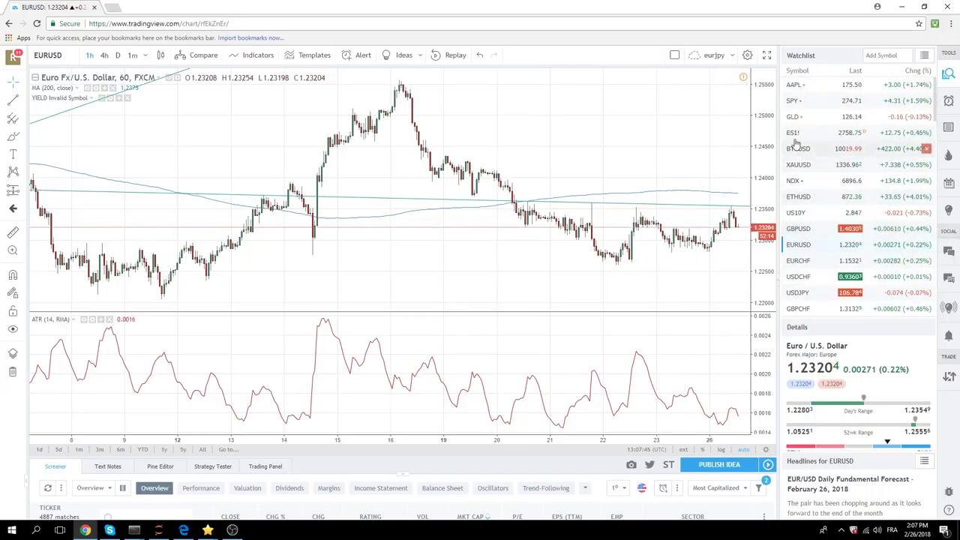
left_click(792, 134)
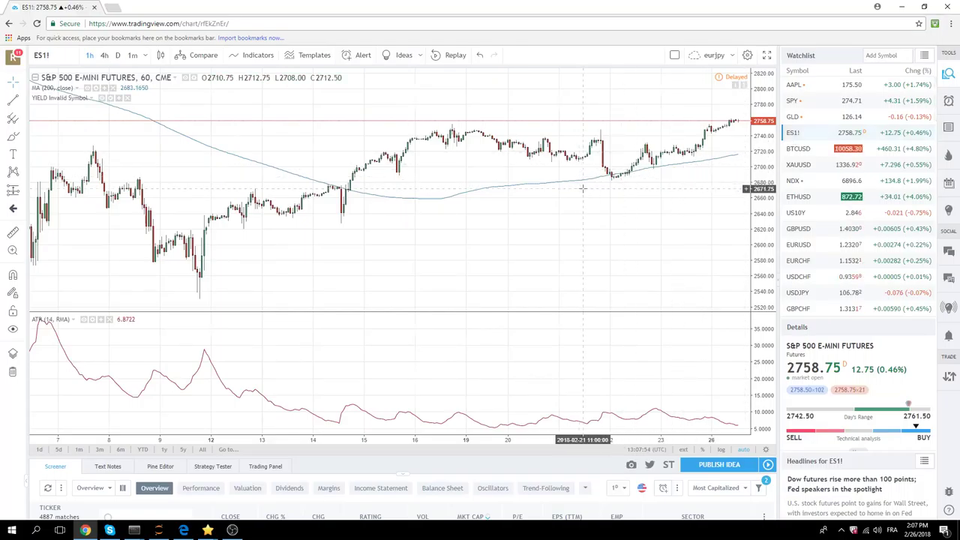
scroll(583, 189, "down", 3)
scroll(583, 189, "down", 3)
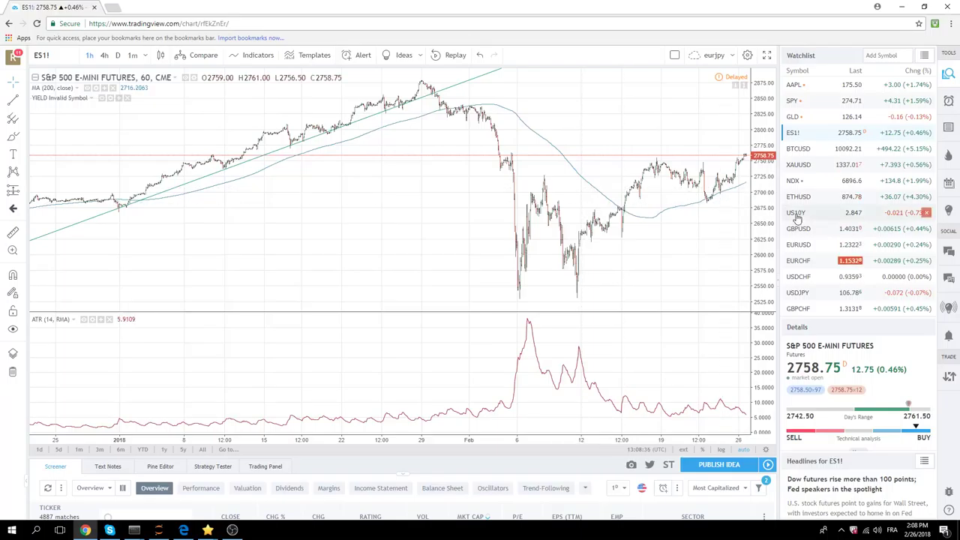
Open the BTCUSD Coinbase hourly chart from the watchlist and adjust the zoom.
left_click(806, 150)
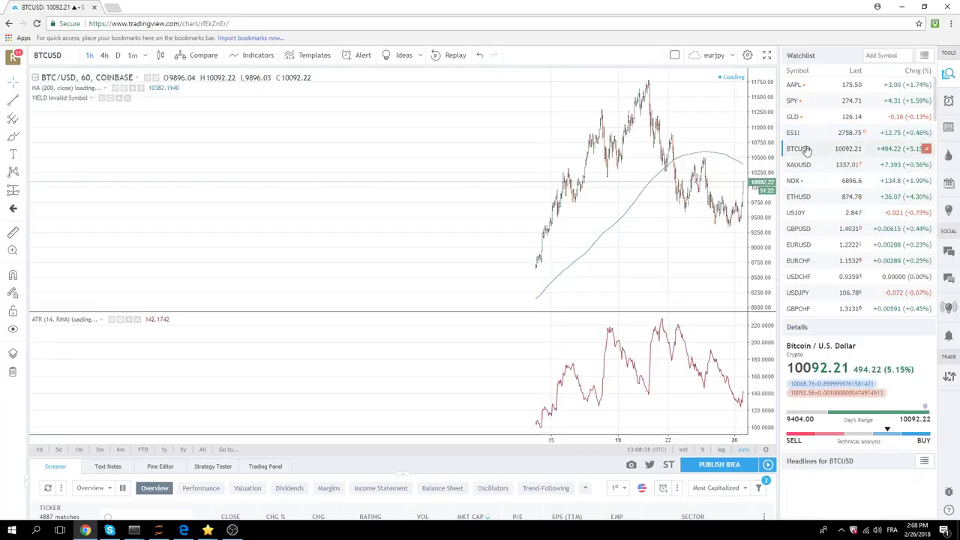
scroll(662, 217, "up", 5)
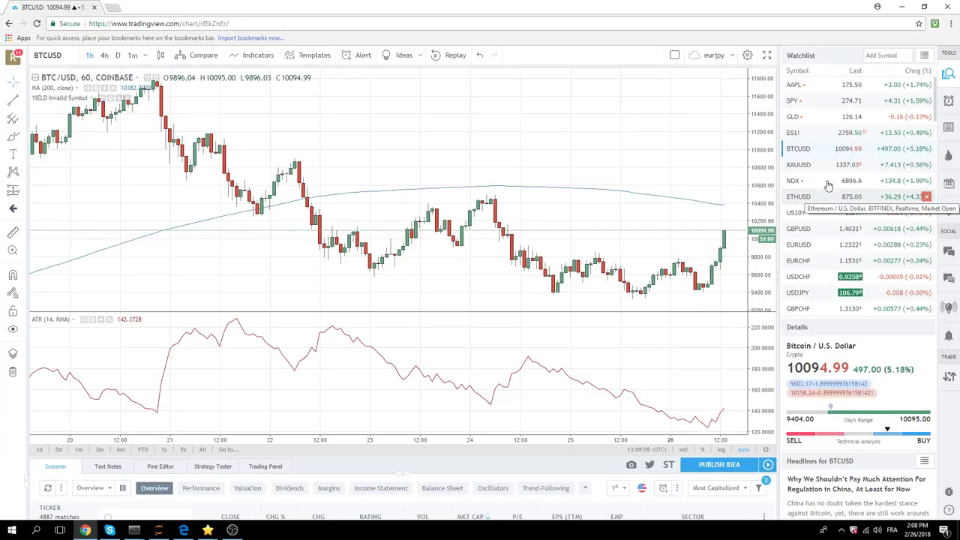
scroll(664, 182, "down", 2)
scroll(664, 182, "down", 3)
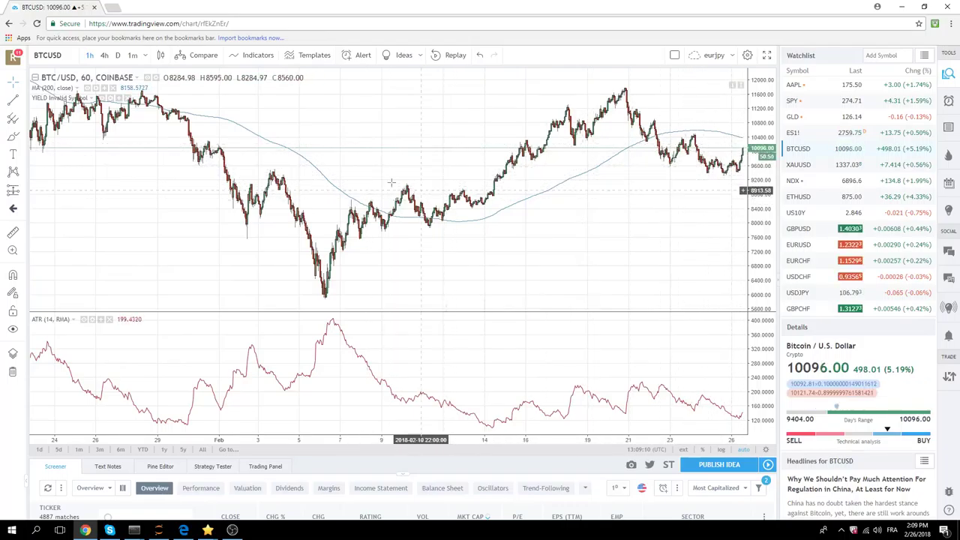
Inspect BTCUSD on daily candles at several zoom levels, then load USDJPY daily.
left_click(116, 56)
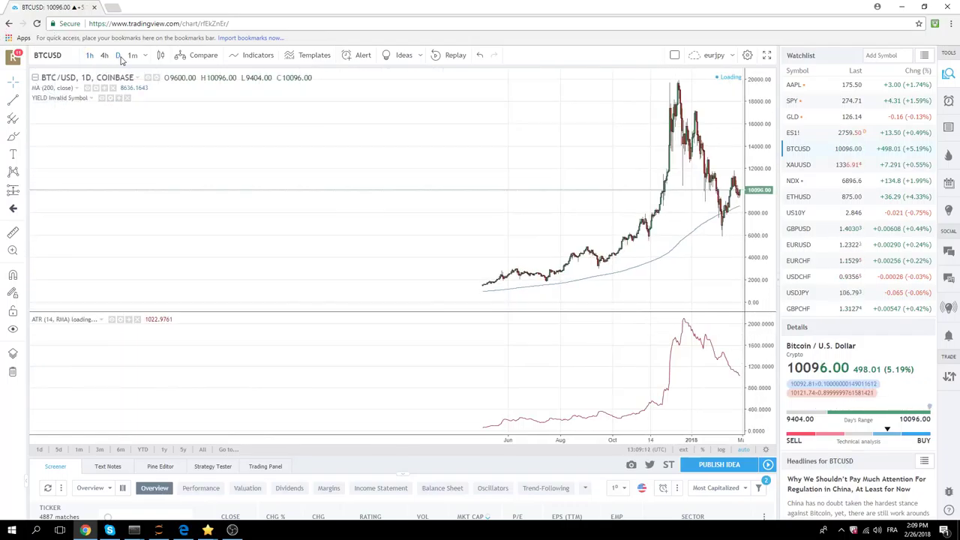
scroll(300, 262, "up", 2)
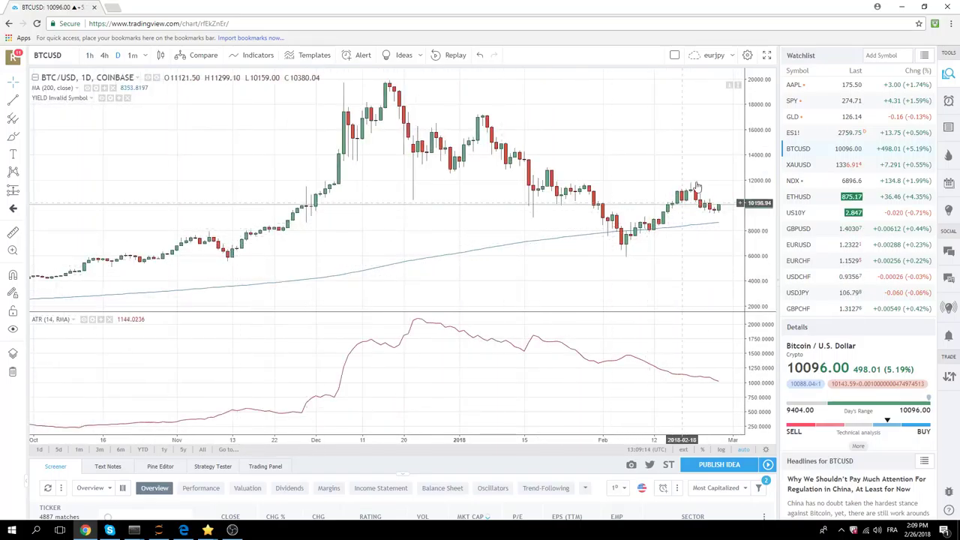
scroll(429, 212, "up", 2)
scroll(427, 213, "down", 3)
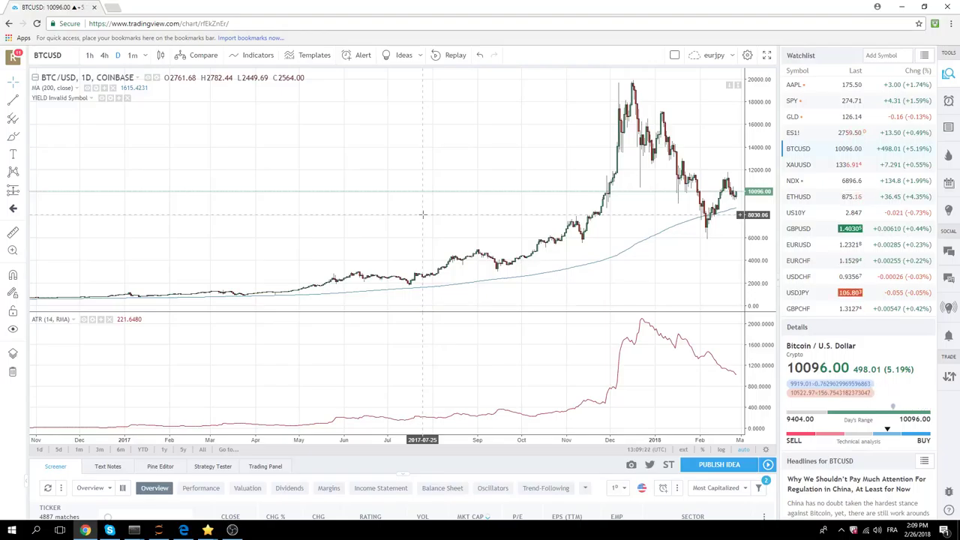
scroll(809, 225, "down", 1)
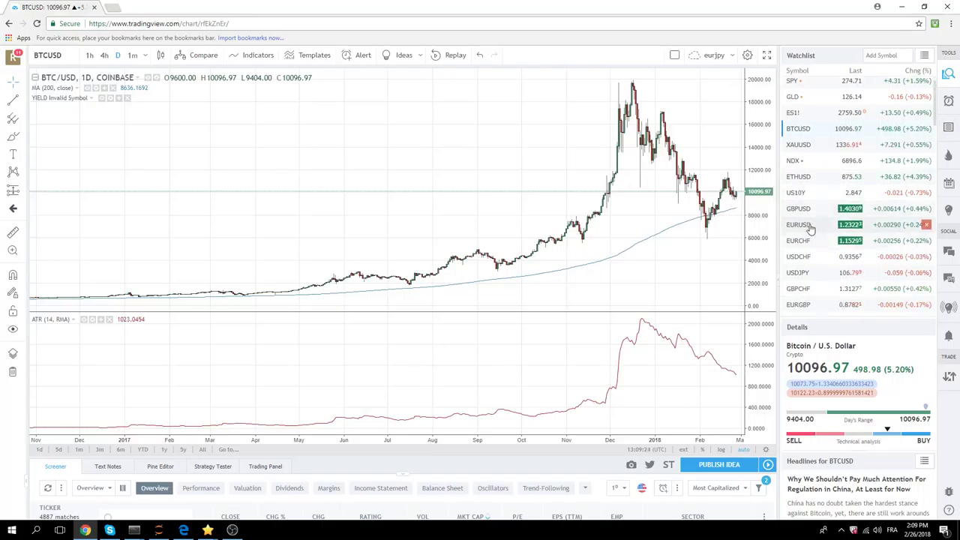
scroll(810, 228, "down", 1)
left_click(804, 255)
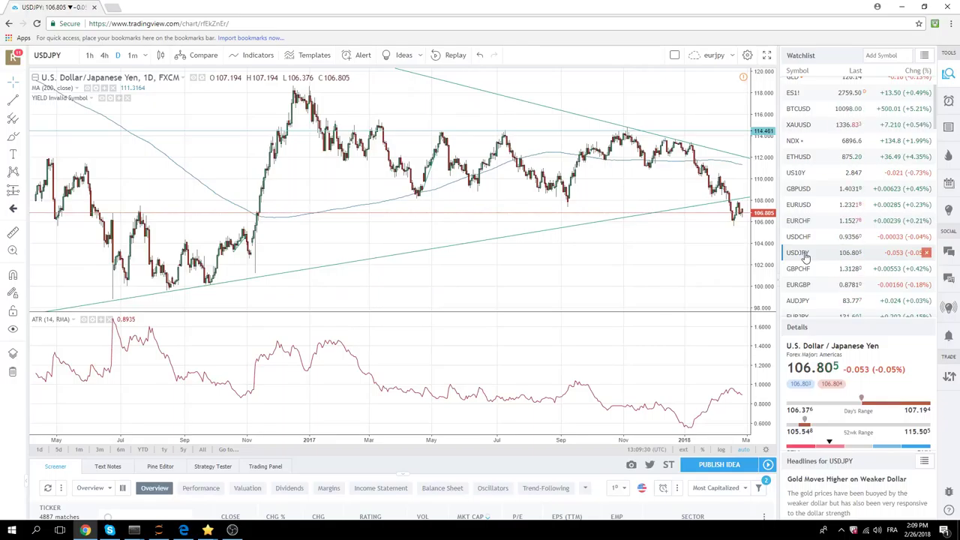
Put USDJPY on 60-minute candles, zoomed out over mid-to-late February.
left_click(90, 55)
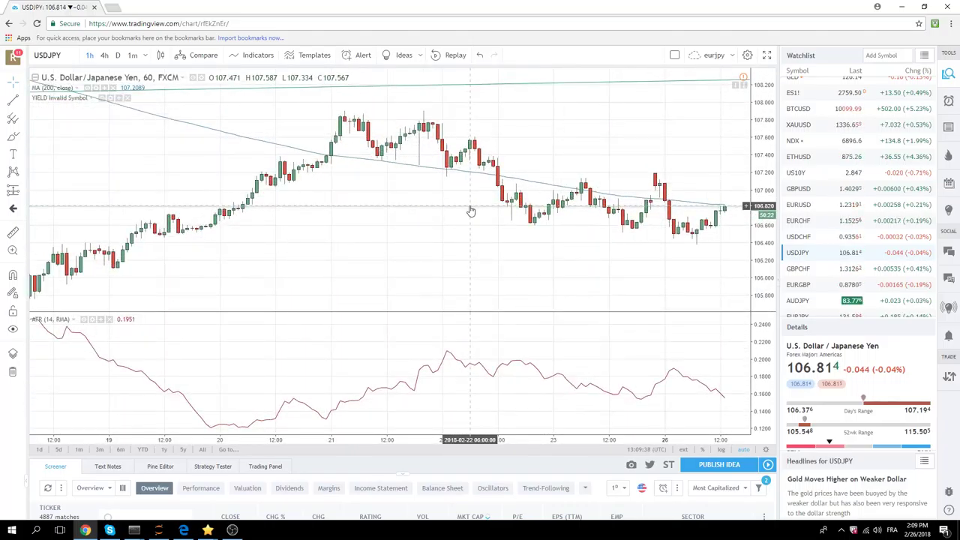
scroll(470, 210, "down", 2)
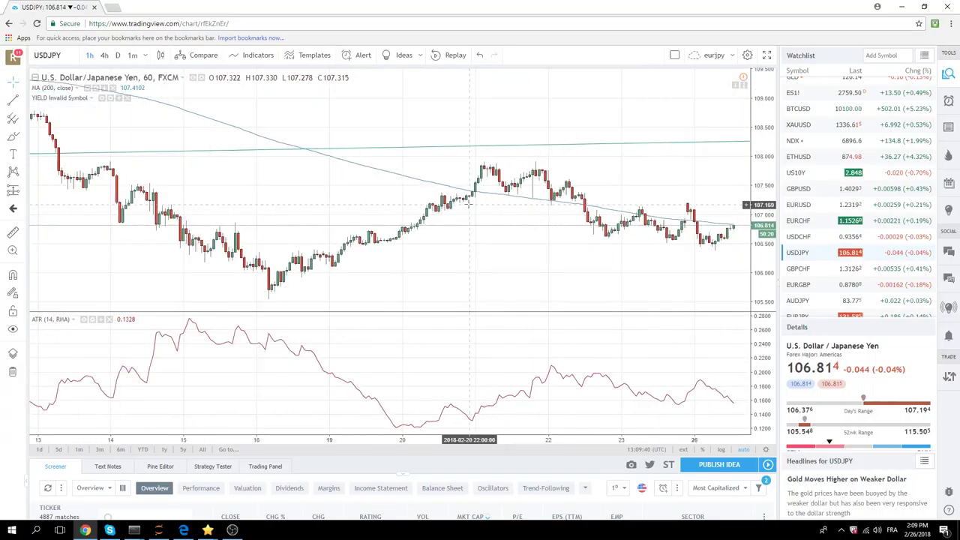